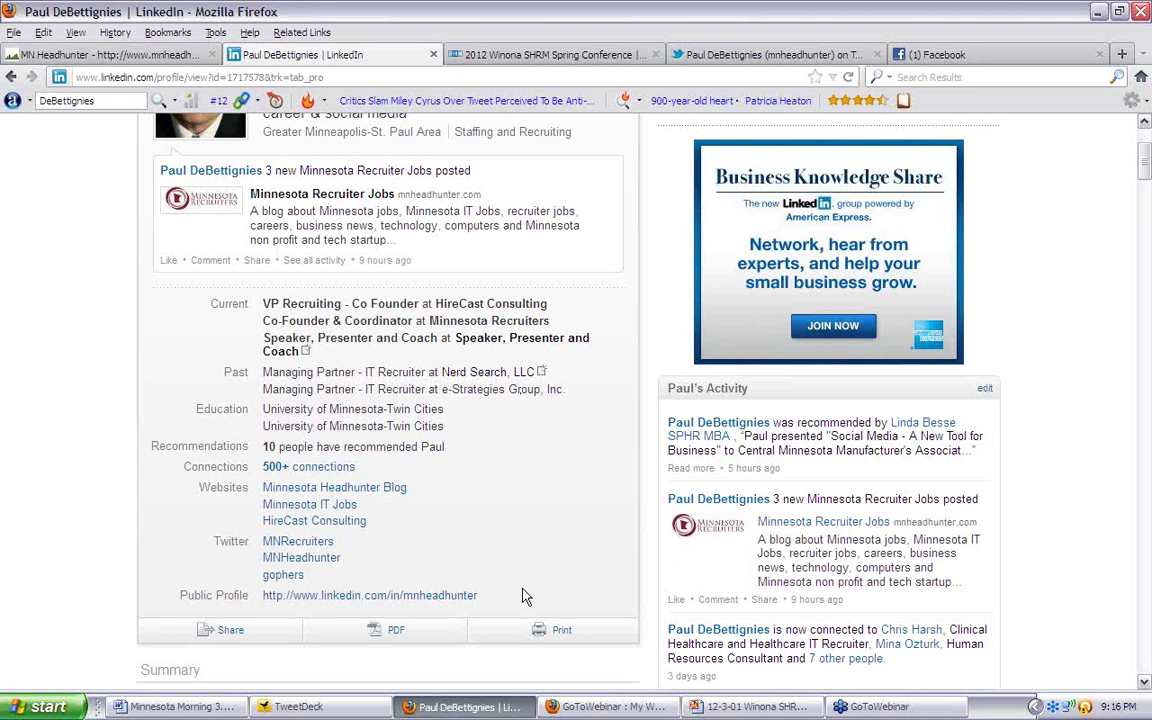
Highlight the public profile URL, switch to PowerPoint and present the custom URL and website naming slides.
{"action": "left_click_drag", "start_coordinate": [490, 605], "coordinate": [270, 612]}
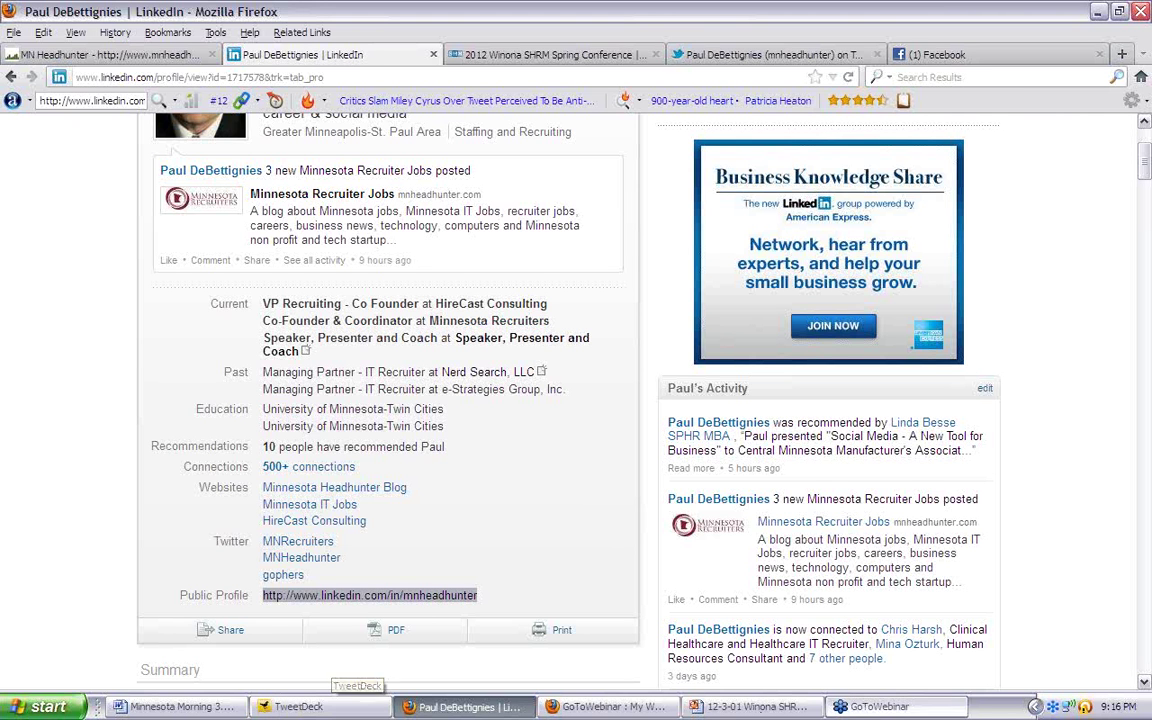
{"action": "left_click", "coordinate": [752, 707]}
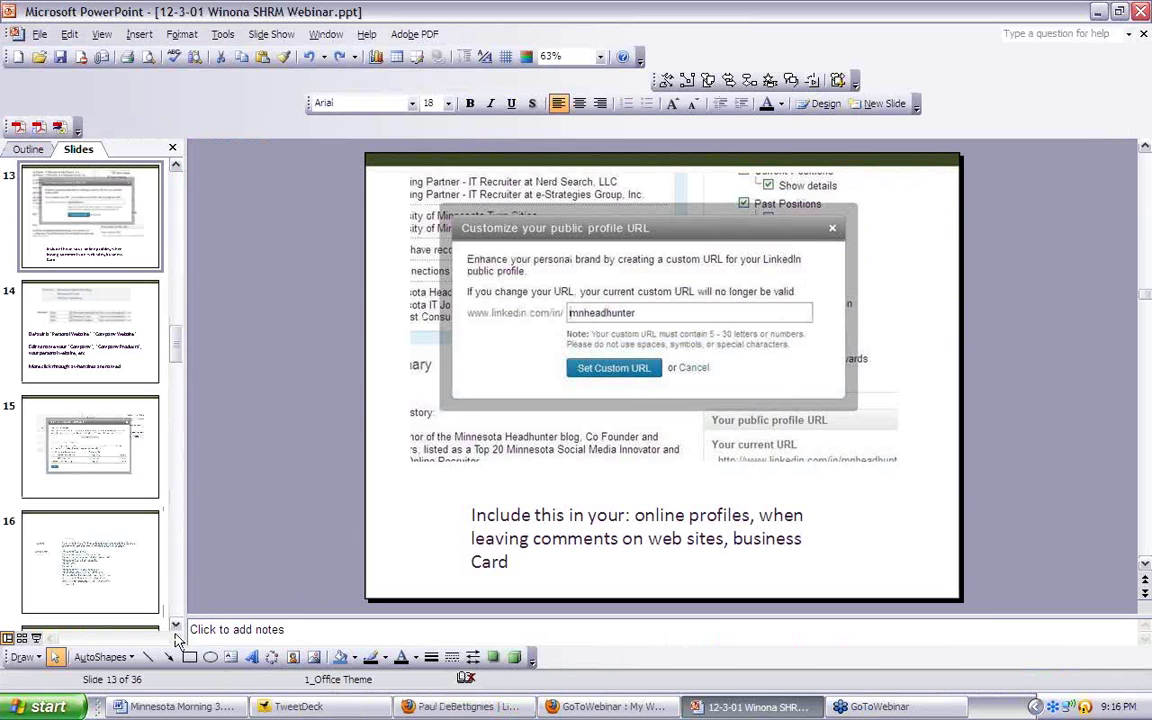
{"action": "left_click", "coordinate": [37, 638]}
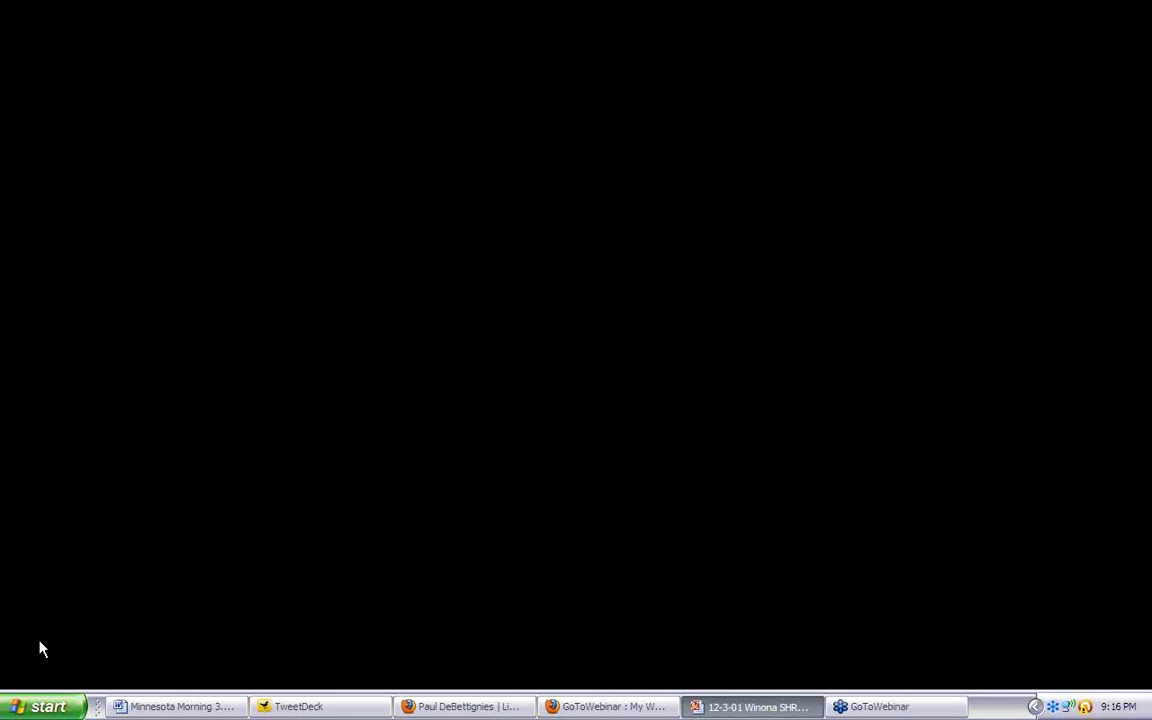
{"action": "key", "text": "Right"}
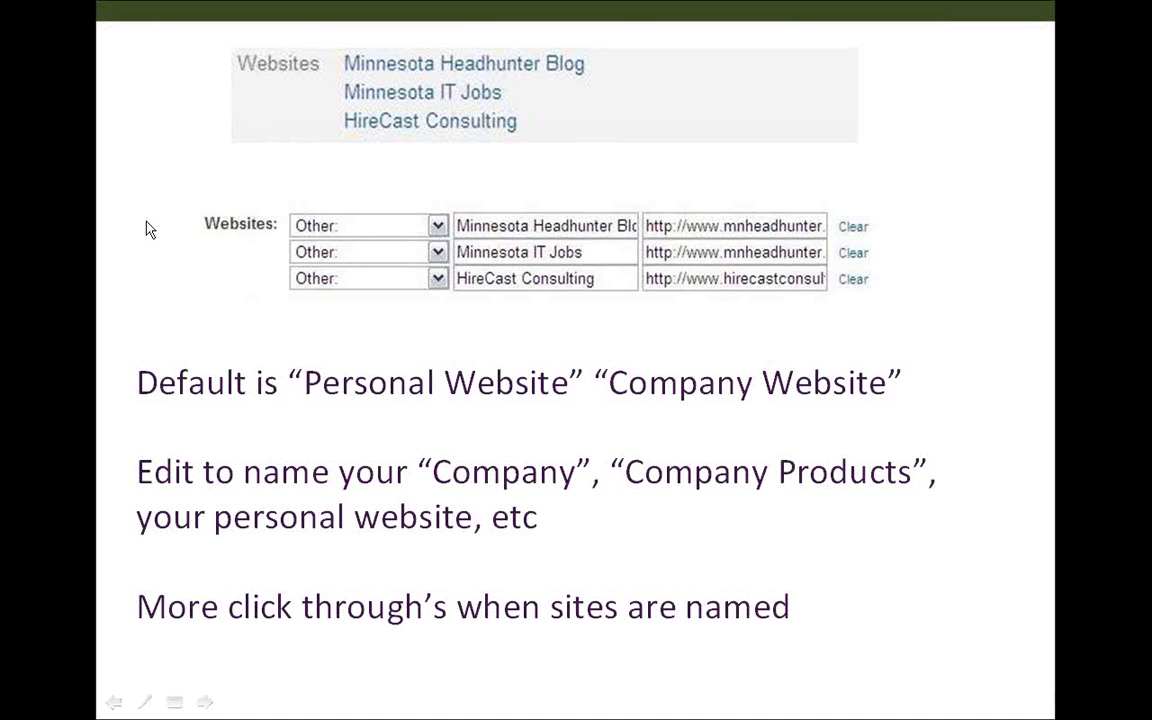
{"action": "key", "text": "Escape"}
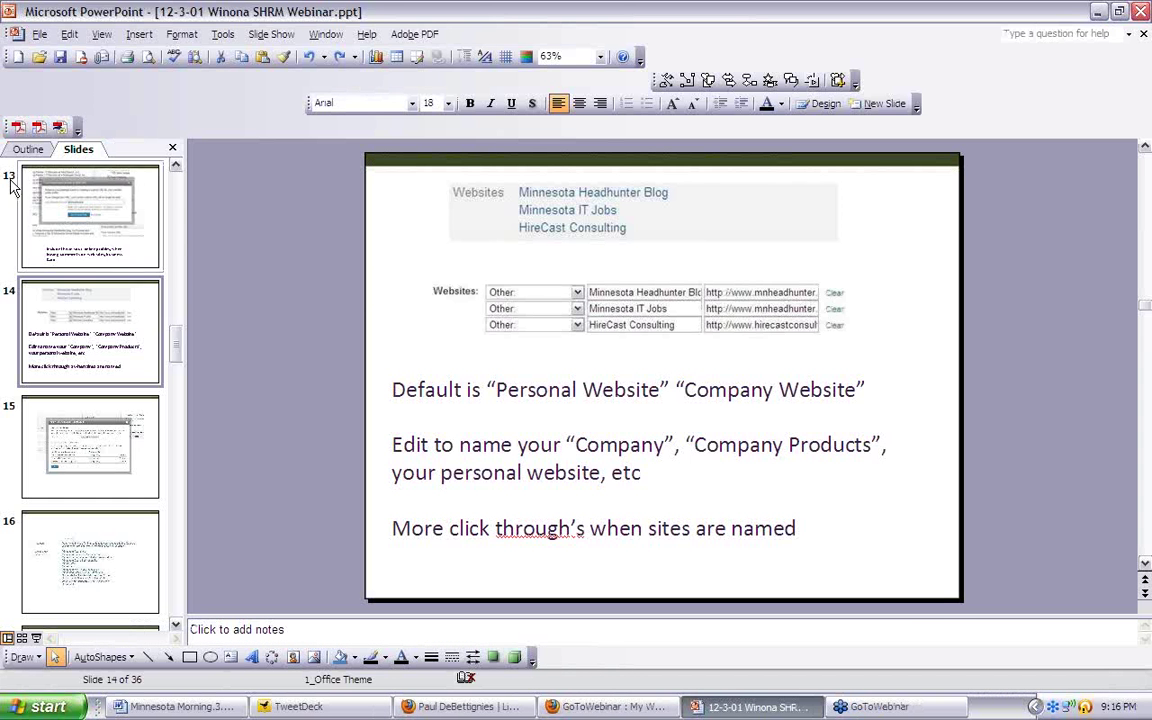
Switch back to Firefox and open the LinkedIn profile's website entries for editing from the Edit Profile page.
{"action": "left_click", "coordinate": [460, 706]}
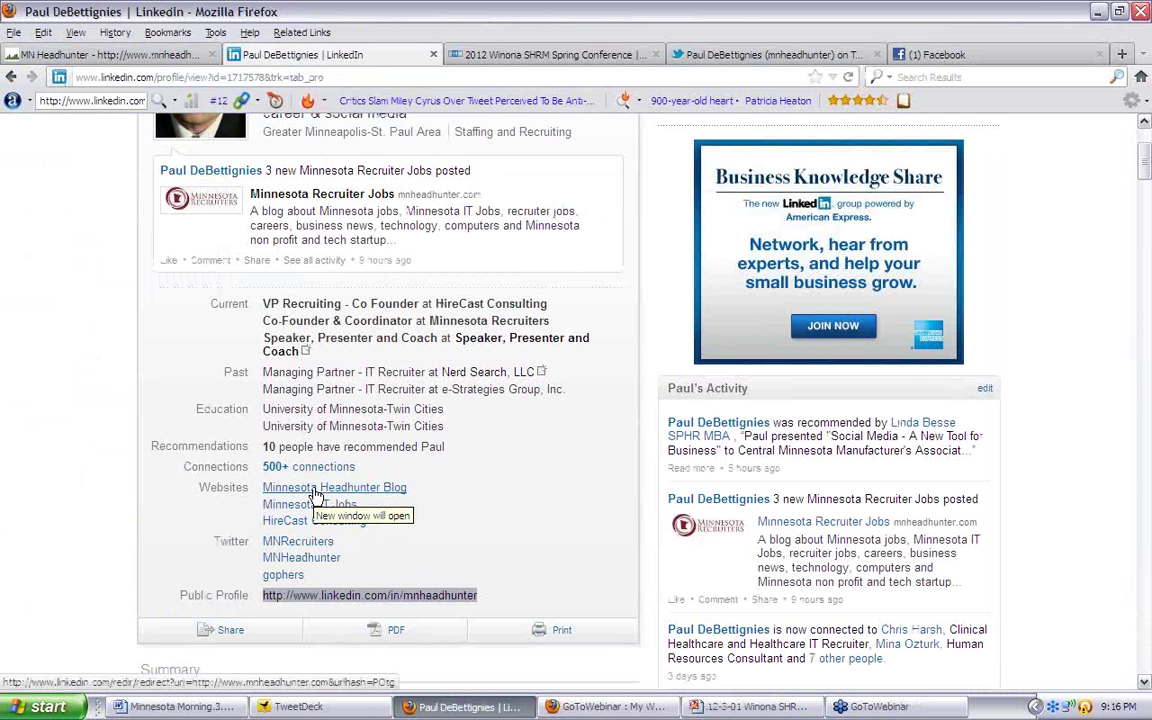
{"action": "scroll", "coordinate": [212, 302], "scroll_direction": "up", "scroll_amount": 4}
{"action": "mouse_move", "coordinate": [208, 168]}
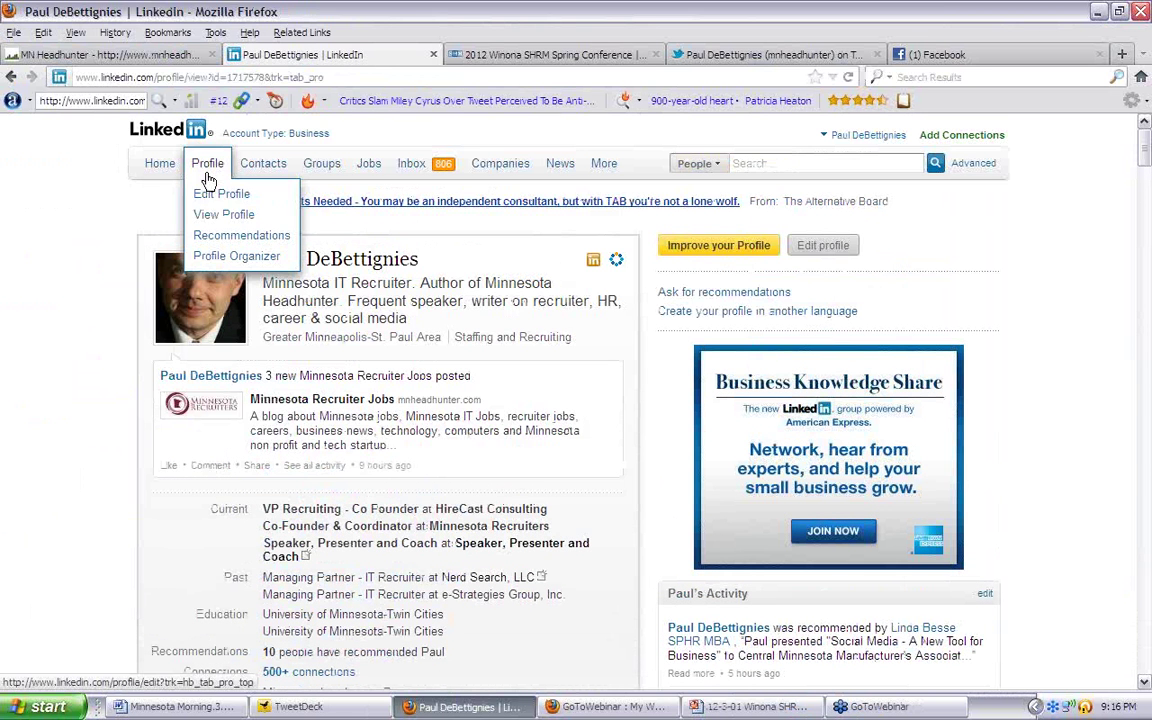
{"action": "left_click", "coordinate": [218, 196]}
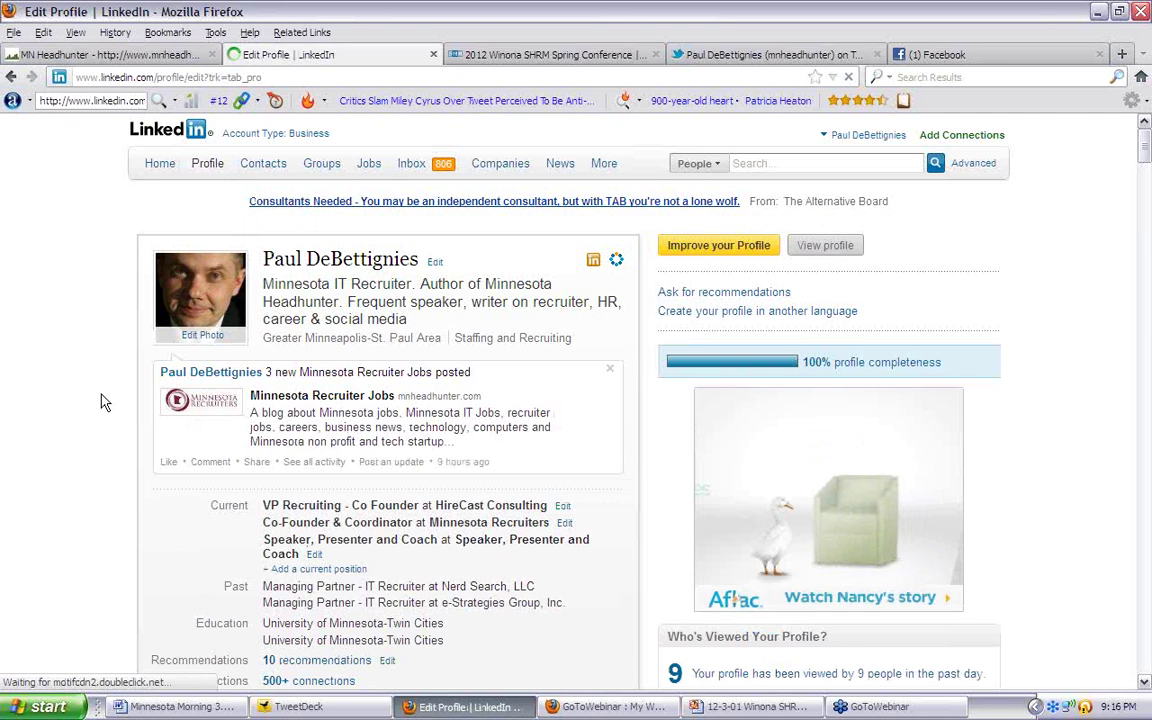
{"action": "scroll", "coordinate": [104, 402], "scroll_direction": "down", "scroll_amount": 2}
{"action": "scroll", "coordinate": [104, 402], "scroll_direction": "down", "scroll_amount": 2}
{"action": "scroll", "coordinate": [103, 399], "scroll_direction": "down", "scroll_amount": 2}
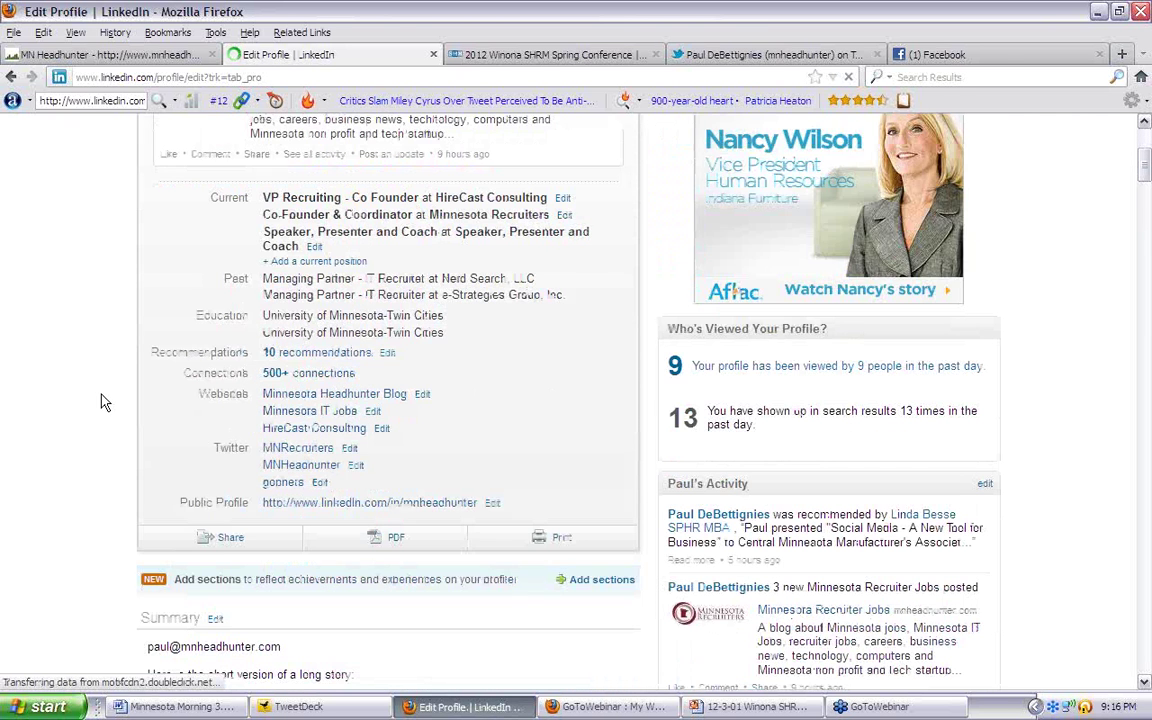
{"action": "left_click", "coordinate": [424, 396]}
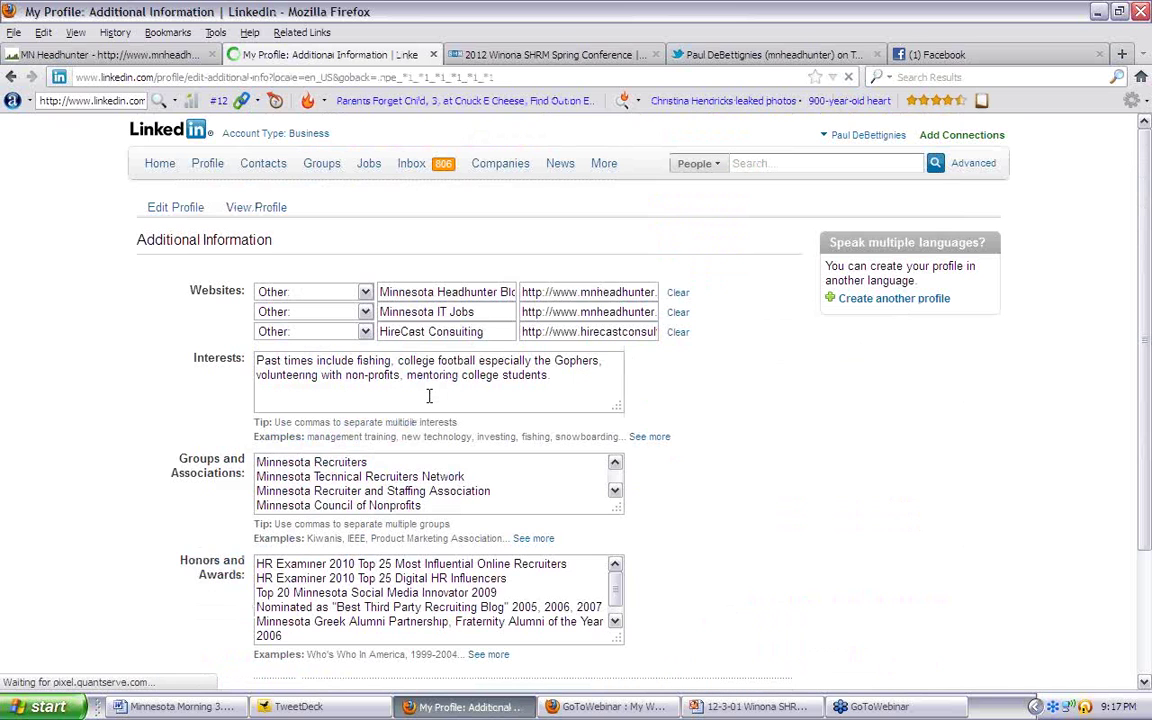
Examine the first website's type options and highlight the custom names and address in the website entries.
{"action": "left_click", "coordinate": [365, 292]}
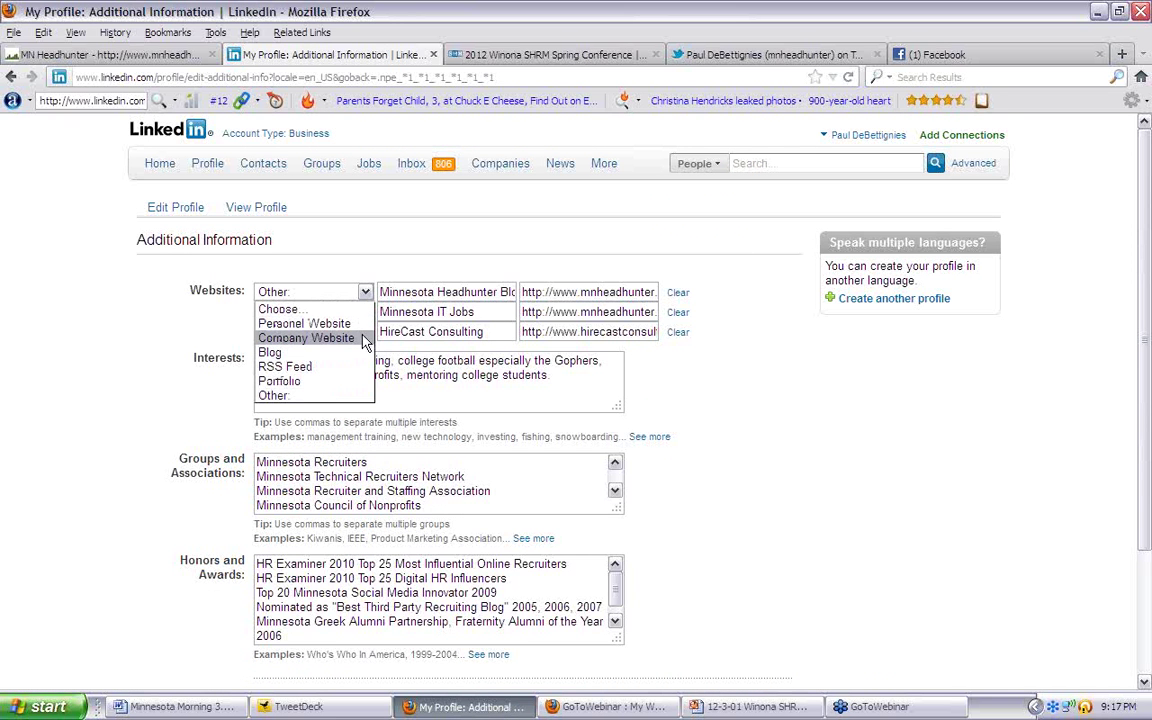
{"action": "left_click", "coordinate": [367, 291]}
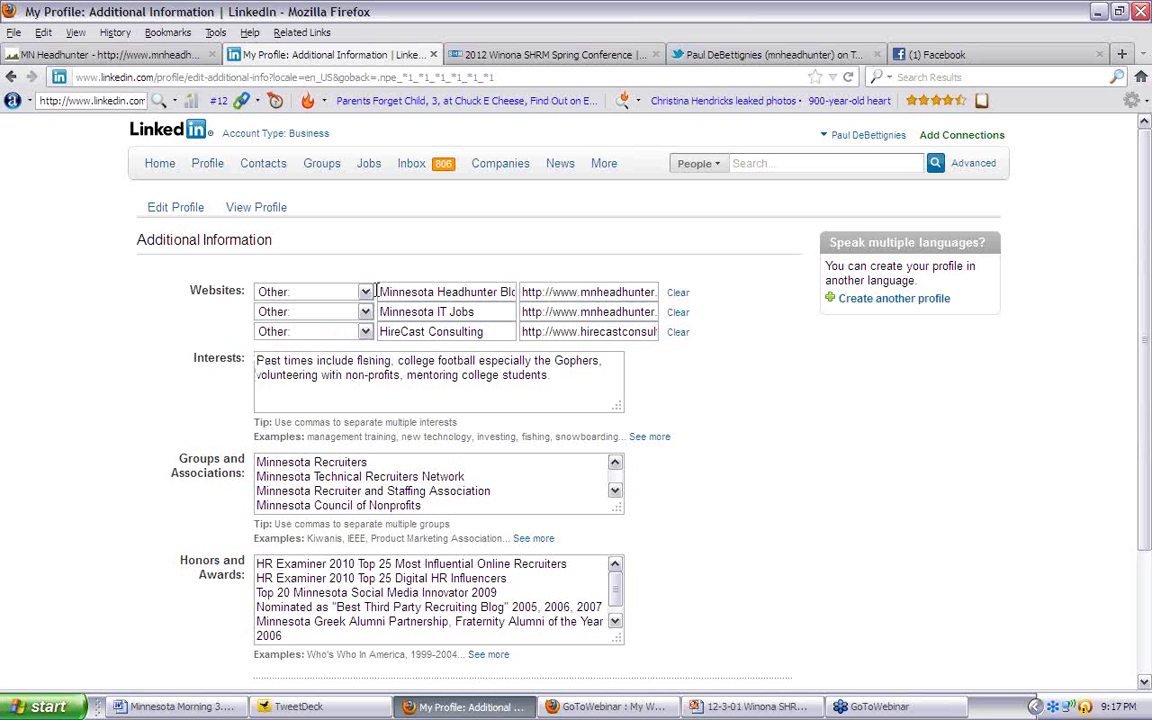
{"action": "left_click_drag", "start_coordinate": [377, 291], "coordinate": [520, 292]}
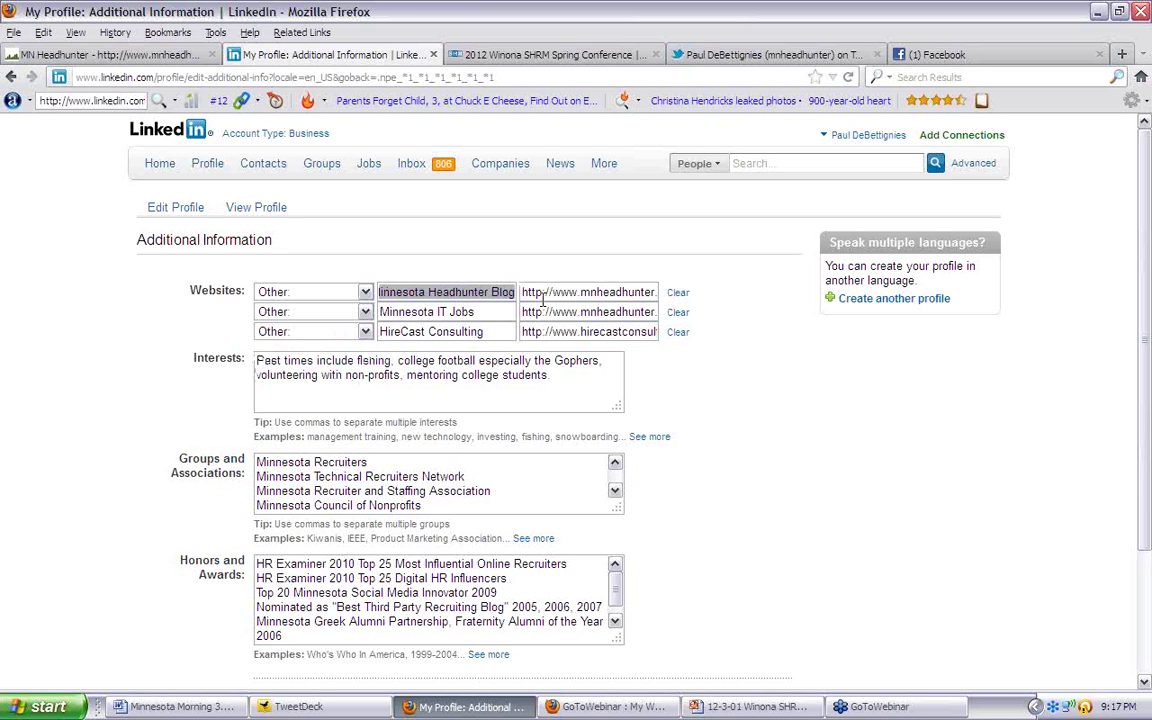
{"action": "left_click_drag", "start_coordinate": [560, 291], "coordinate": [640, 282]}
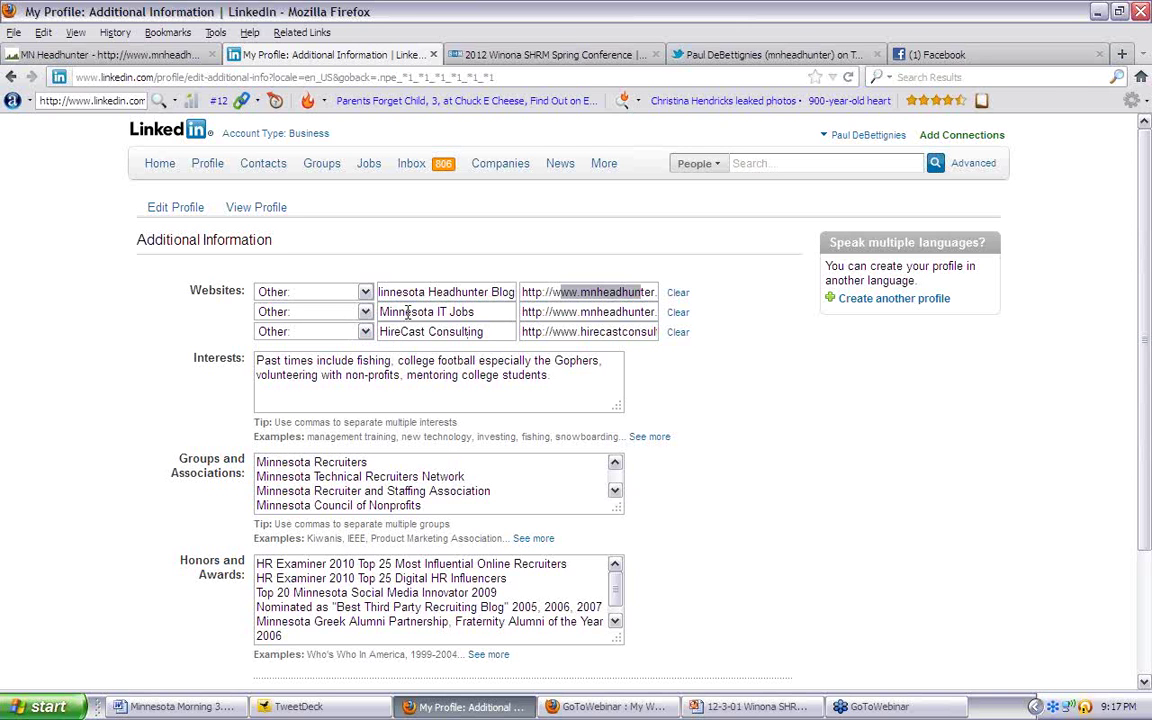
{"action": "left_click_drag", "start_coordinate": [411, 312], "coordinate": [435, 337]}
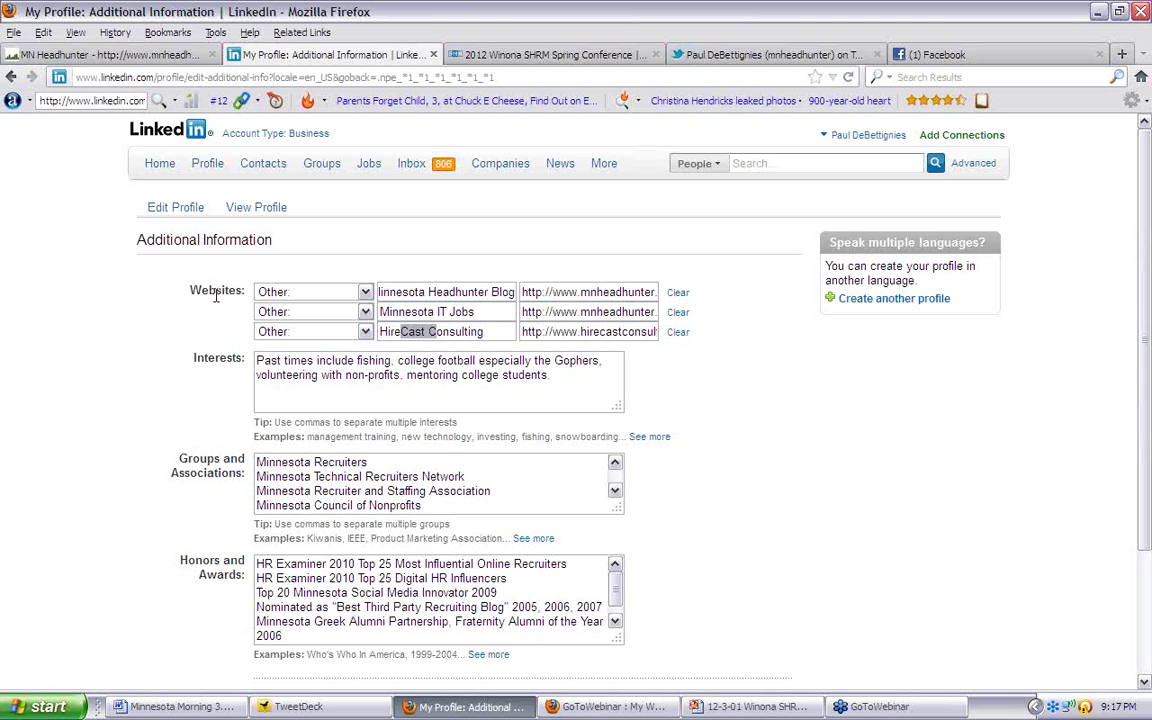
{"action": "left_click", "coordinate": [98, 318]}
{"action": "triple_click", "coordinate": [383, 292]}
{"action": "left_click_drag", "start_coordinate": [411, 292], "coordinate": [376, 291]}
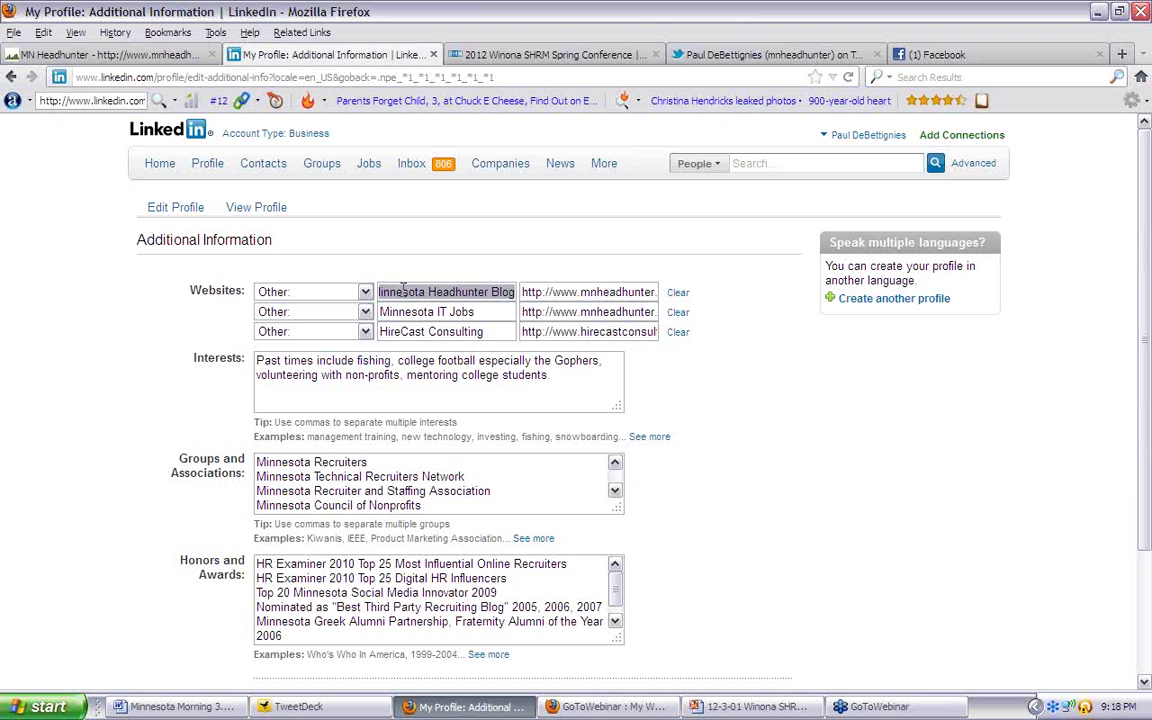
Switch to PowerPoint and present slide 15 on adding and changing email addresses.
{"action": "left_click", "coordinate": [790, 706]}
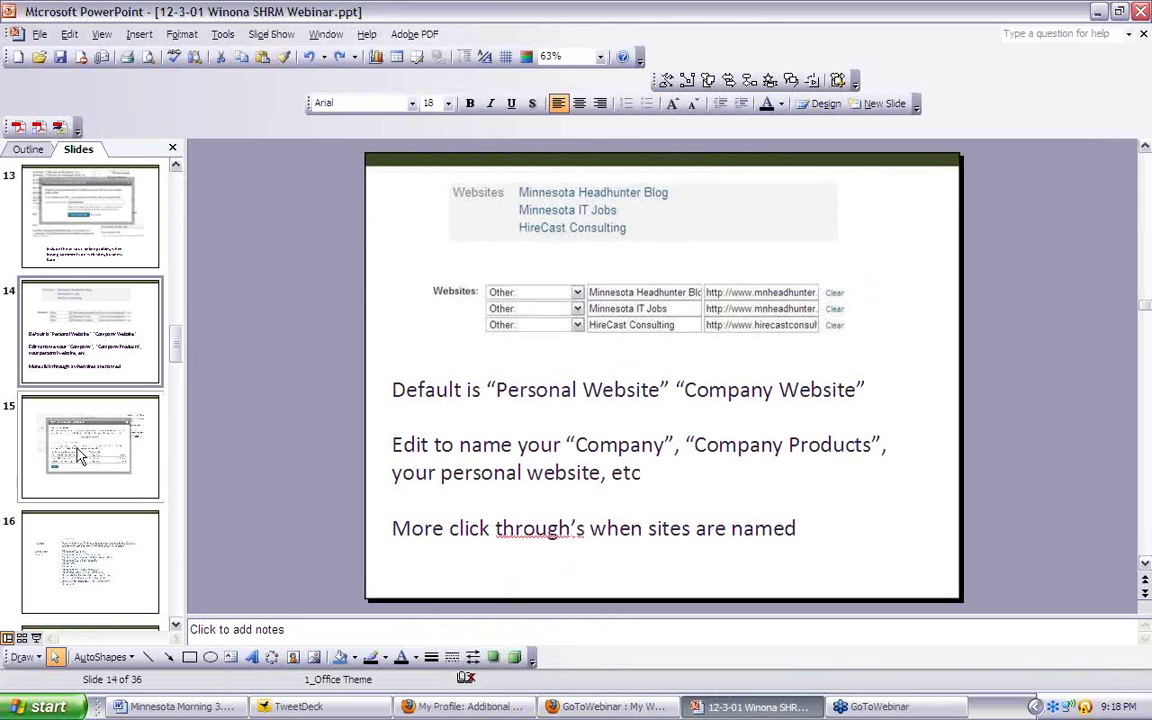
{"action": "left_click", "coordinate": [132, 410]}
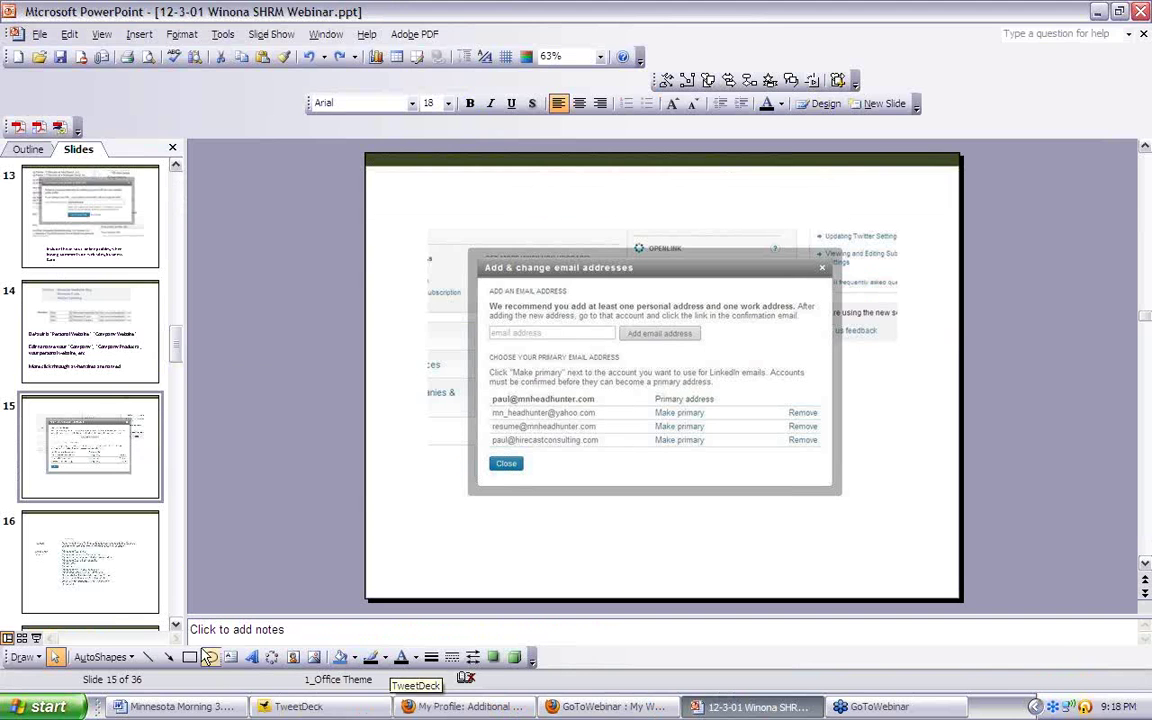
{"action": "left_click", "coordinate": [38, 637]}
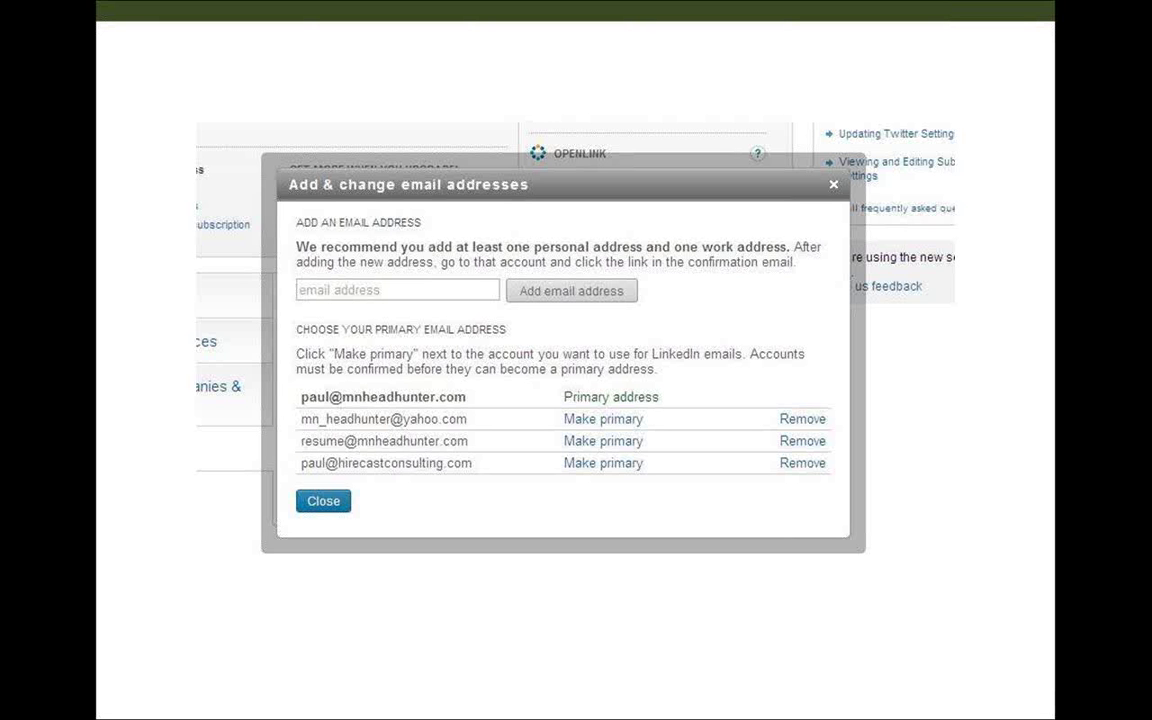
{"action": "key", "text": "Escape"}
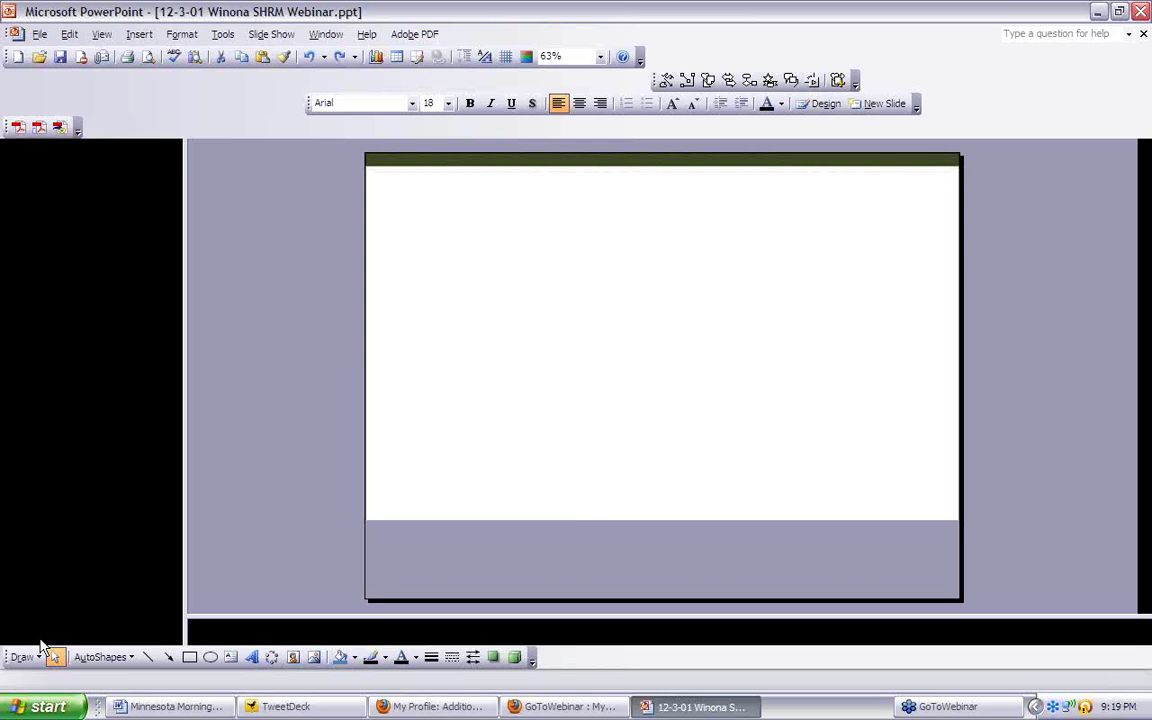
Switch back to Firefox, open the LinkedIn home page and look through the network updates.
{"action": "left_click", "coordinate": [465, 706]}
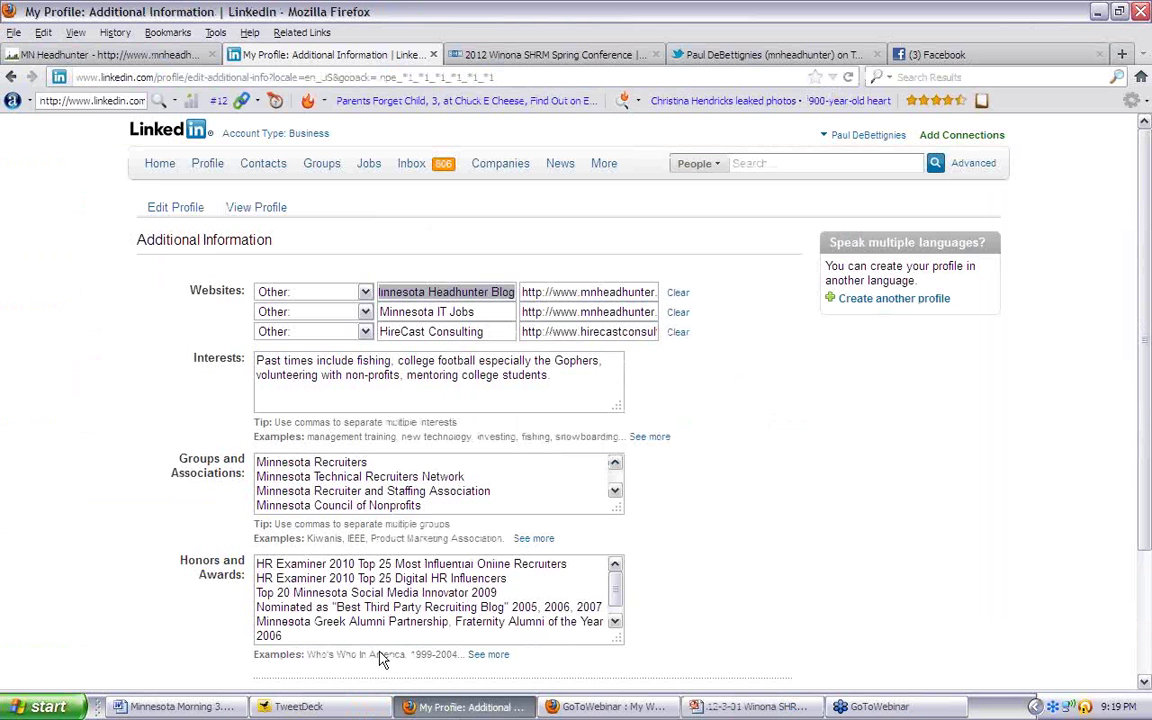
{"action": "mouse_move", "coordinate": [207, 178]}
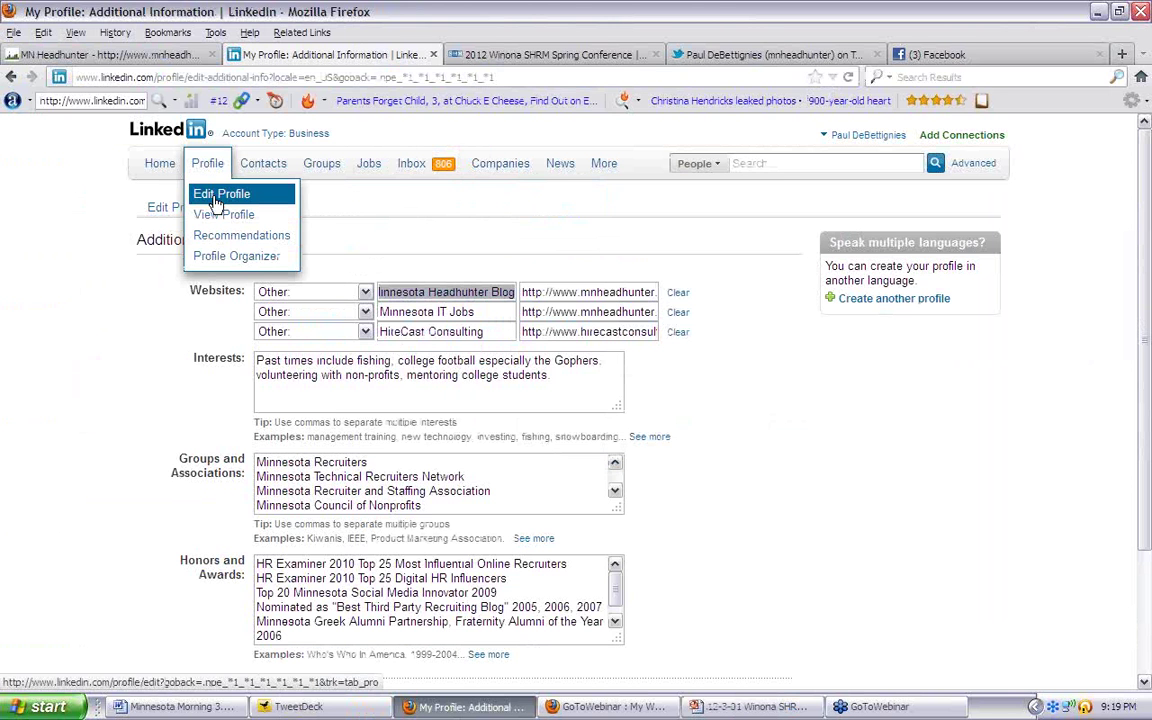
{"action": "mouse_move", "coordinate": [427, 166]}
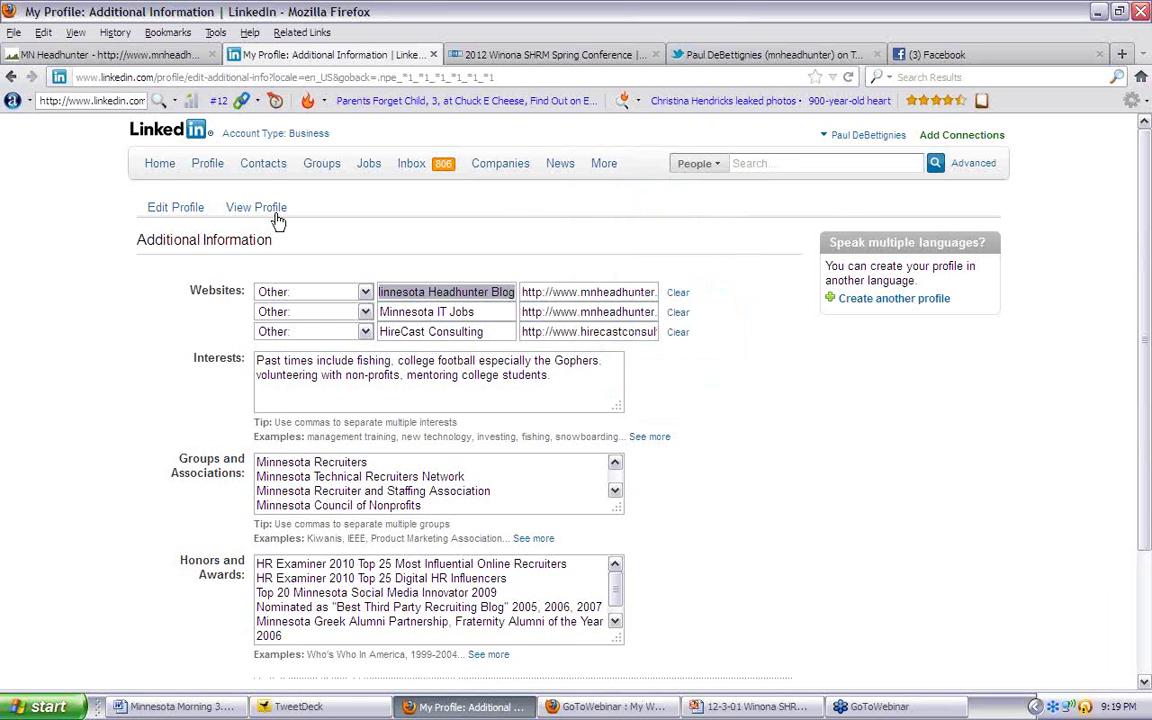
{"action": "left_click", "coordinate": [161, 170]}
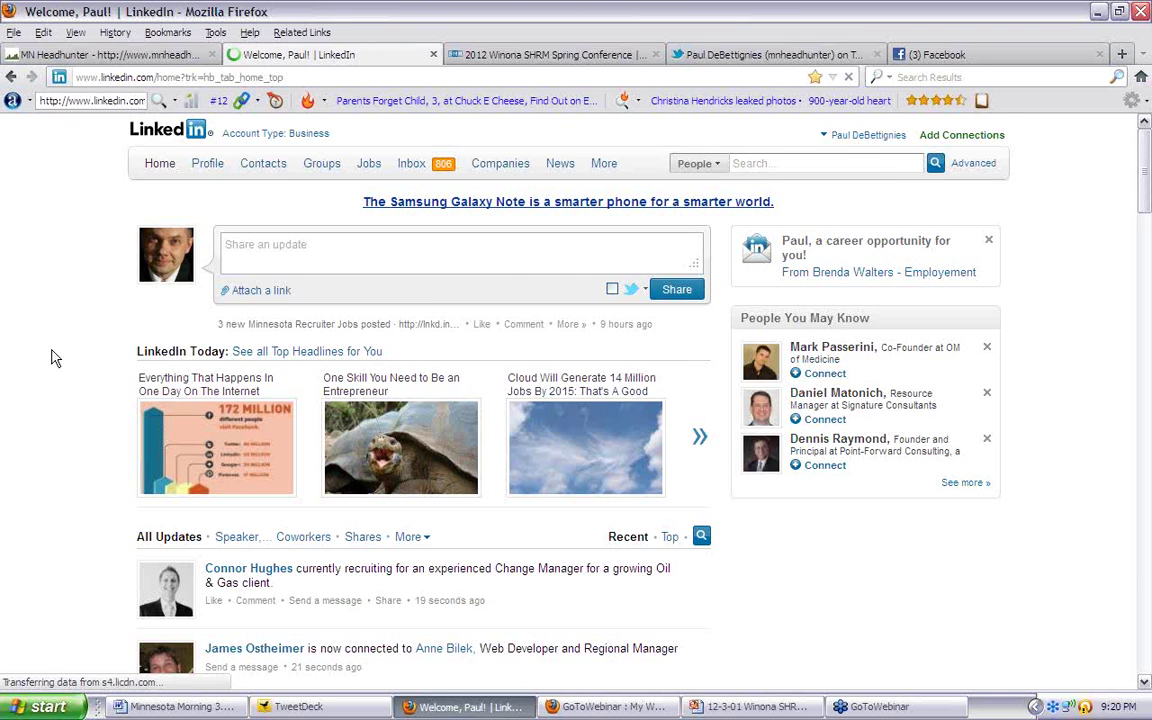
{"action": "scroll", "coordinate": [48, 358], "scroll_direction": "down", "scroll_amount": 5}
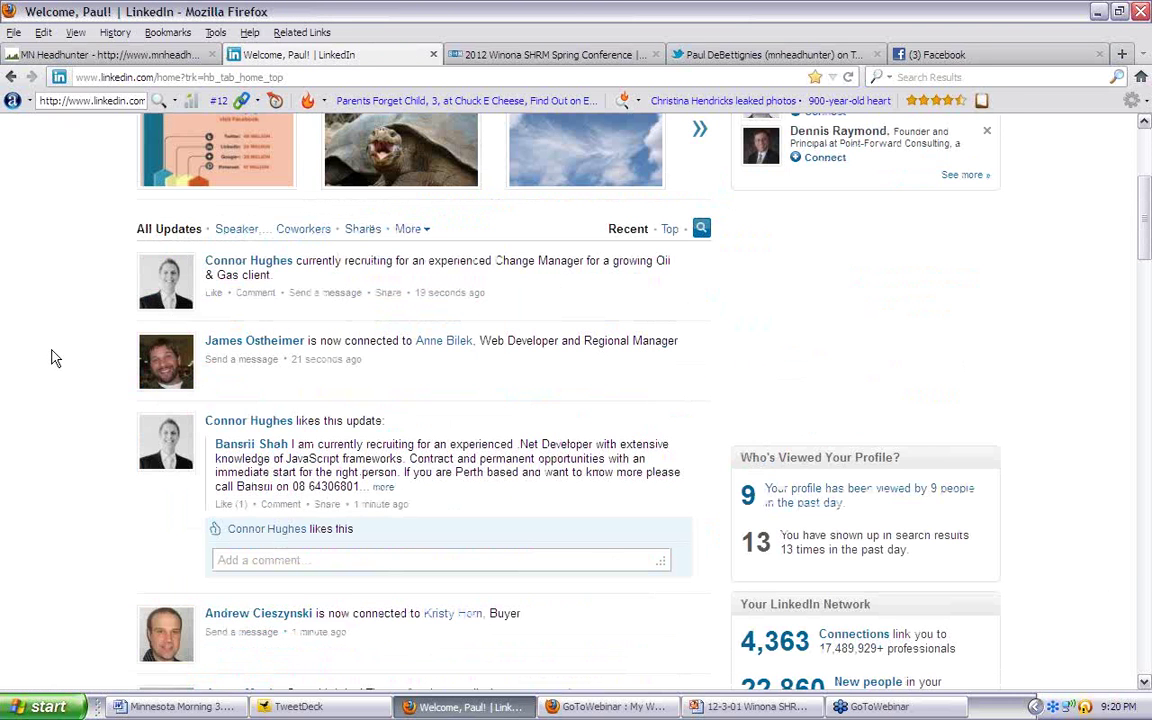
{"action": "scroll", "coordinate": [55, 358], "scroll_direction": "up", "scroll_amount": 5}
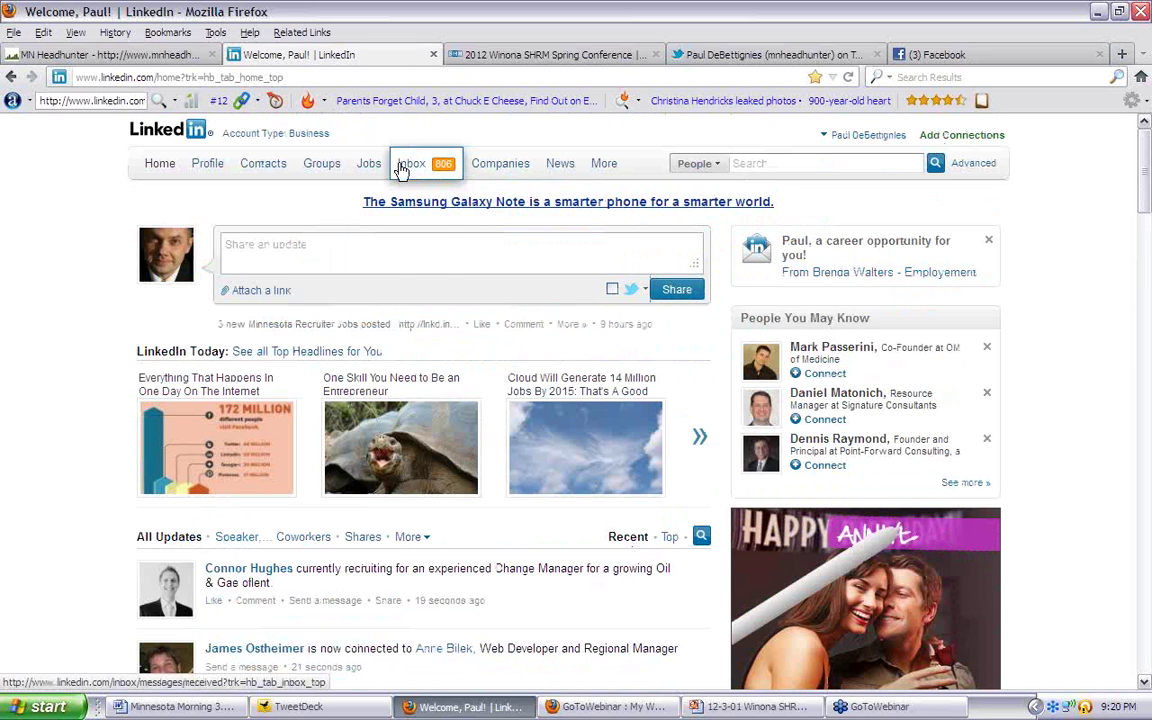
Open the LinkedIn Connections list to look it over, and bring up the Imported Contacts list.
{"action": "mouse_move", "coordinate": [598, 167]}
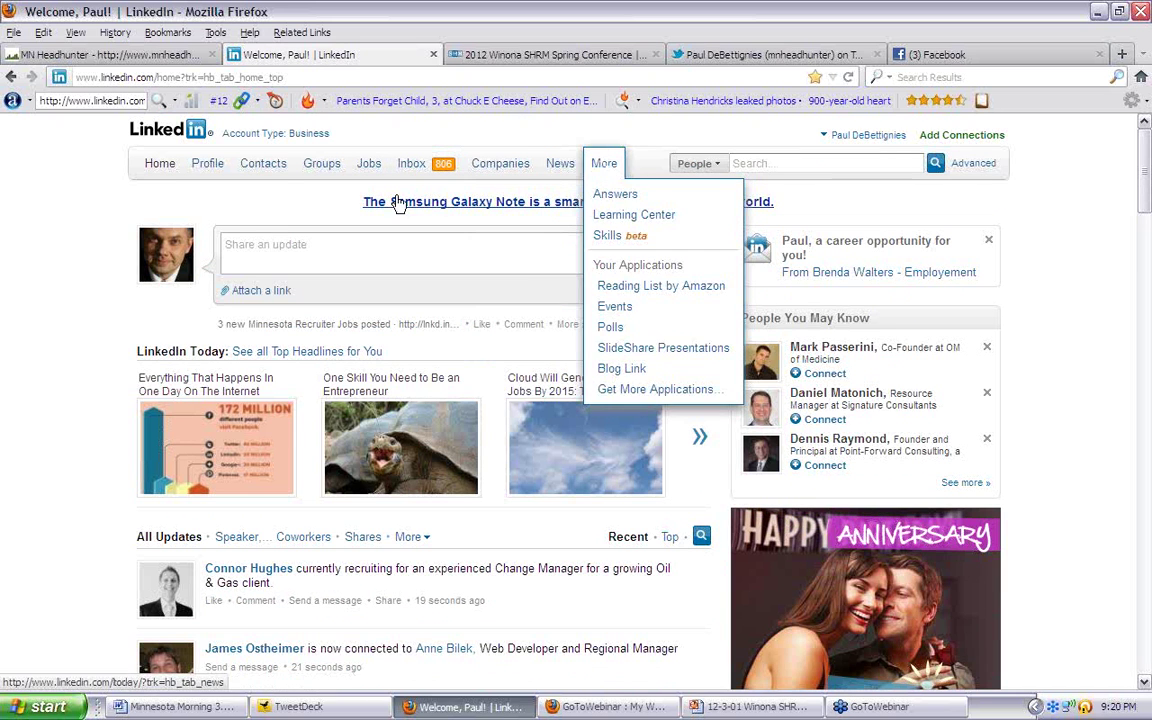
{"action": "mouse_move", "coordinate": [265, 168]}
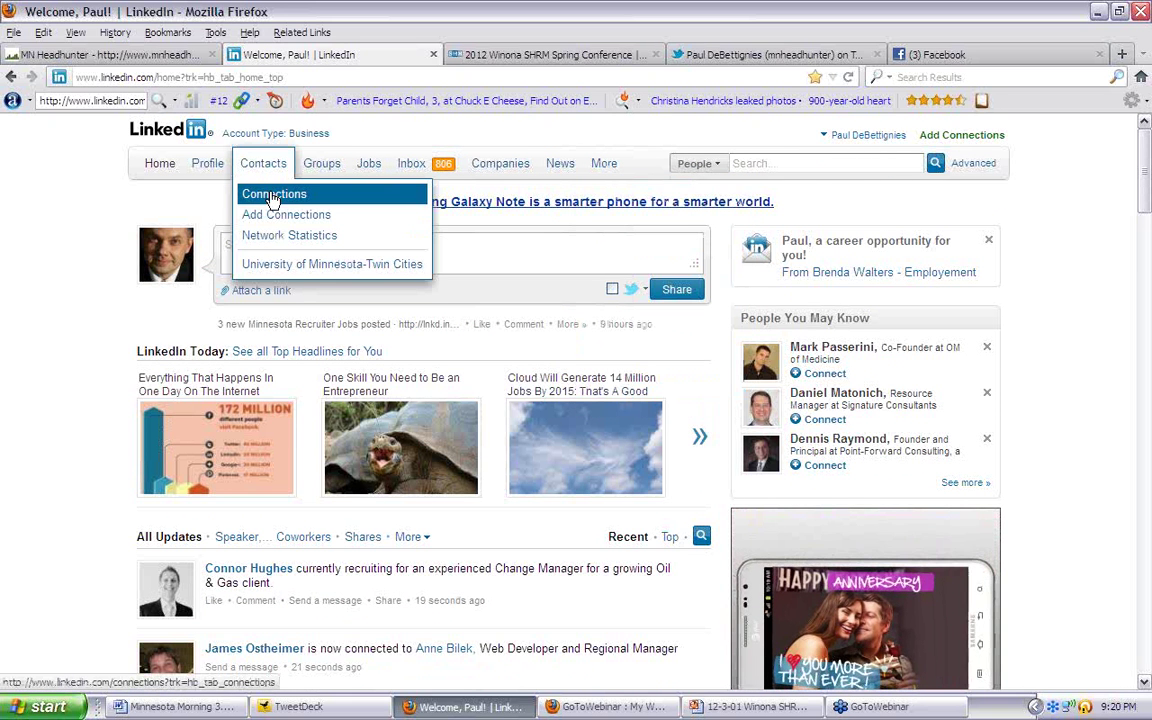
{"action": "left_click", "coordinate": [272, 195]}
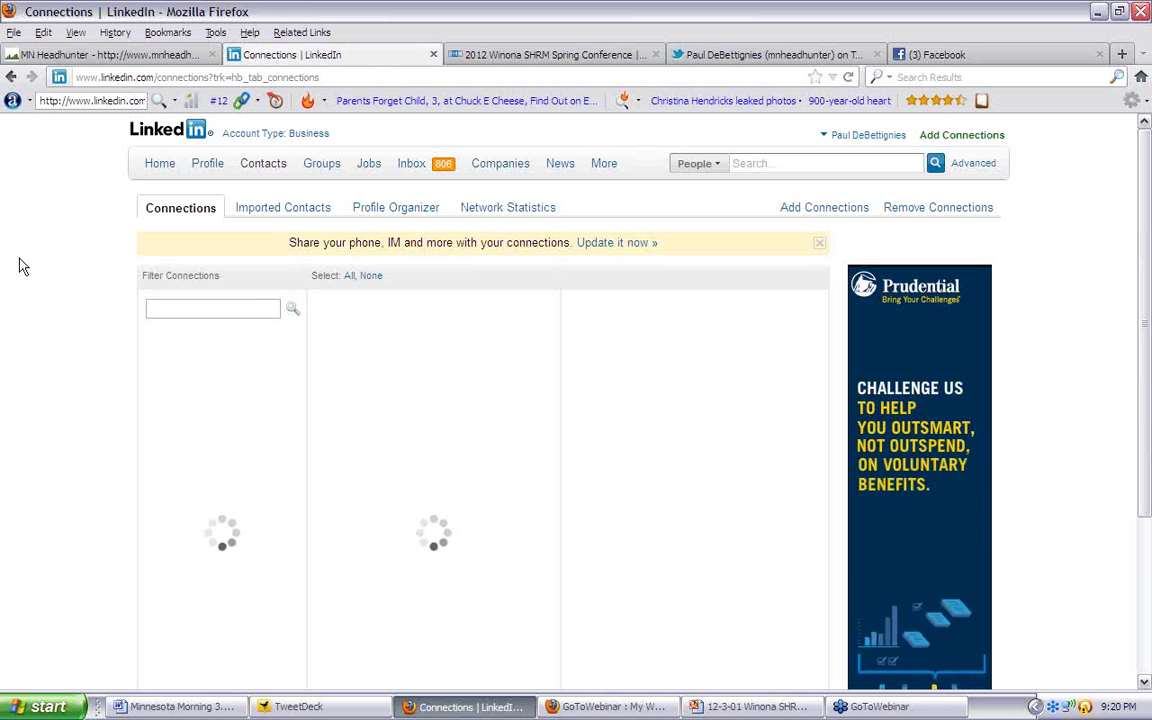
{"action": "scroll", "coordinate": [23, 266], "scroll_direction": "down", "scroll_amount": 5}
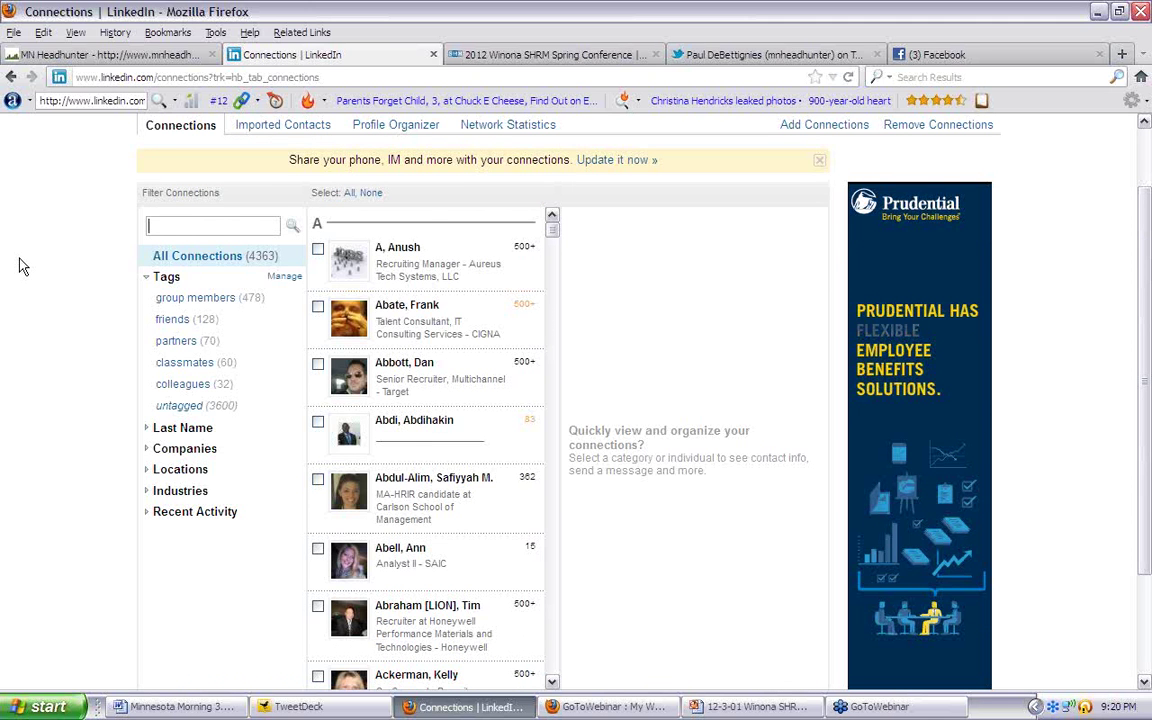
{"action": "scroll", "coordinate": [23, 265], "scroll_direction": "up", "scroll_amount": 2}
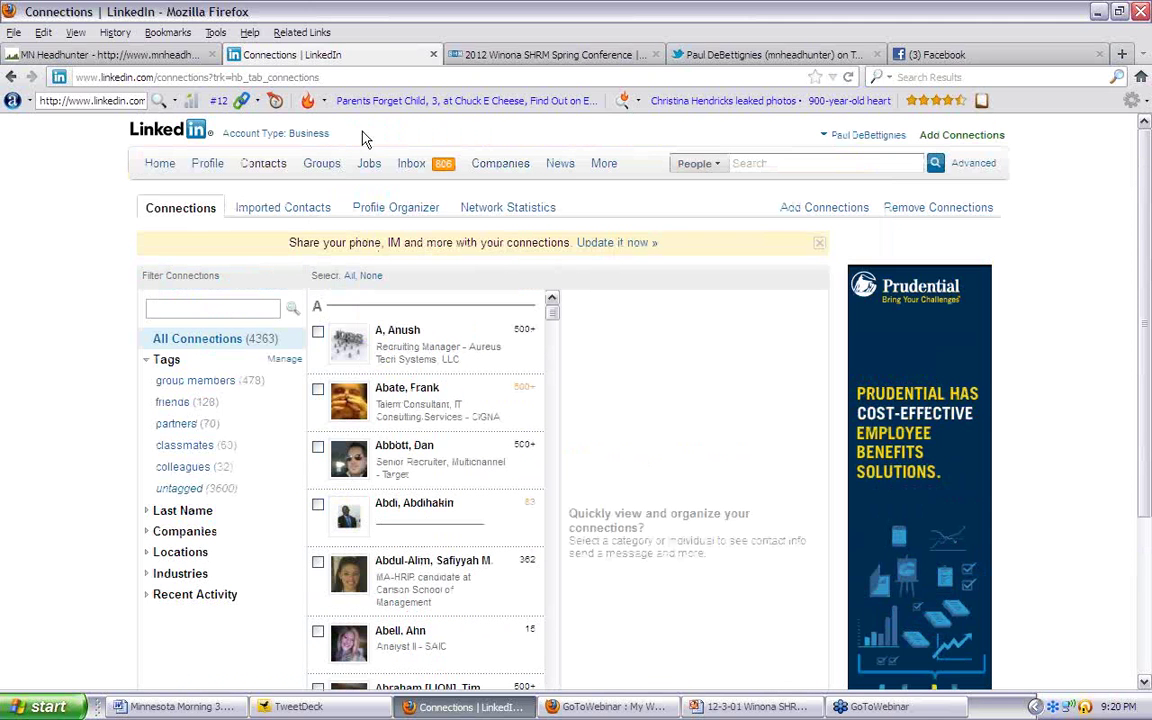
{"action": "left_click", "coordinate": [295, 218]}
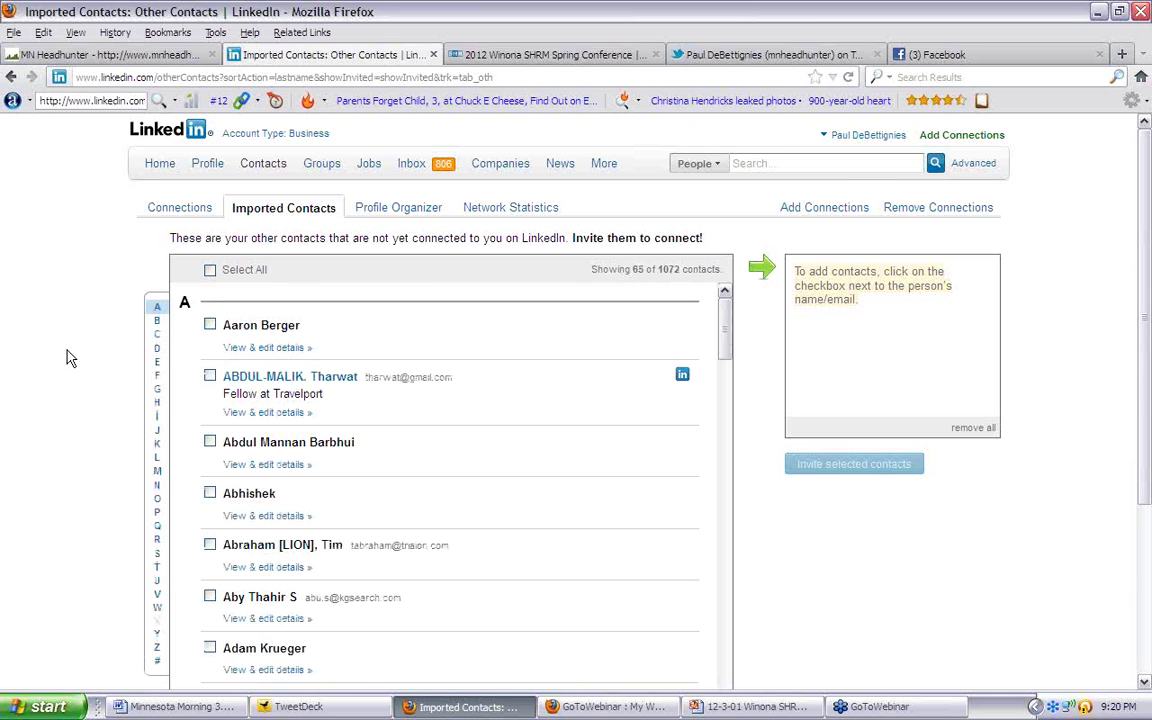
{"action": "scroll", "coordinate": [68, 358], "scroll_direction": "down", "scroll_amount": 2}
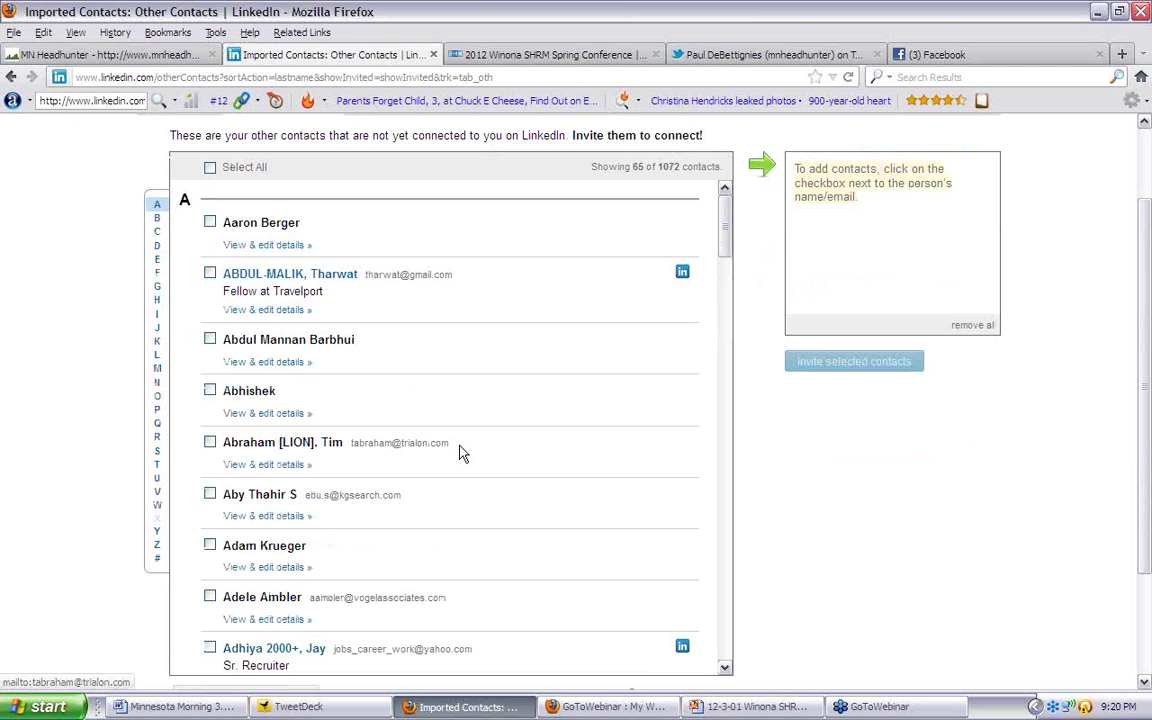